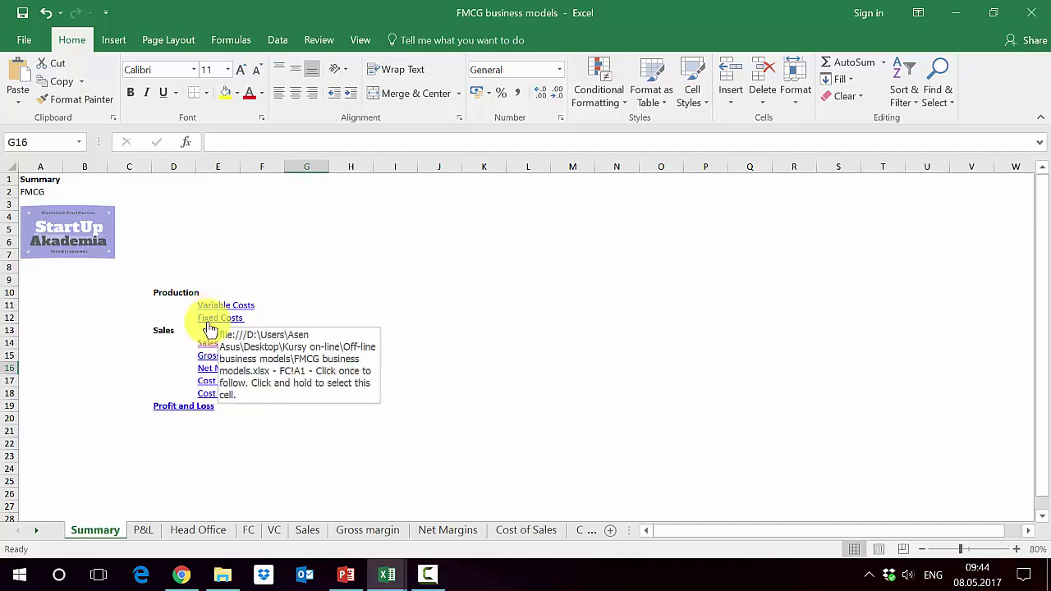
- Jump from Summary to the Fixed Costs sheet and review Salaries through External Services rows
click(210, 320)
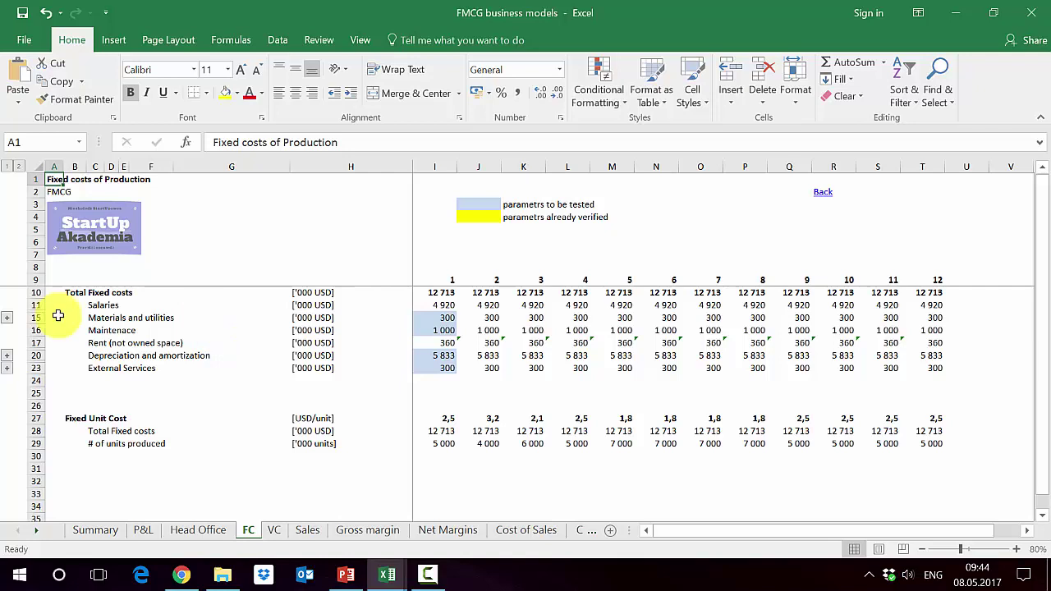
click(35, 305)
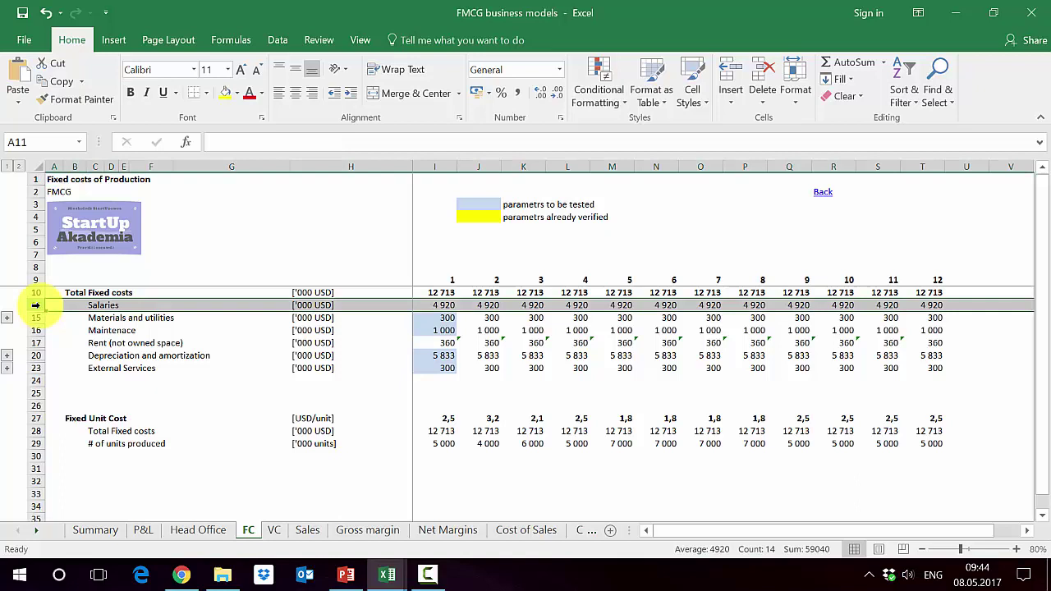
click(34, 318)
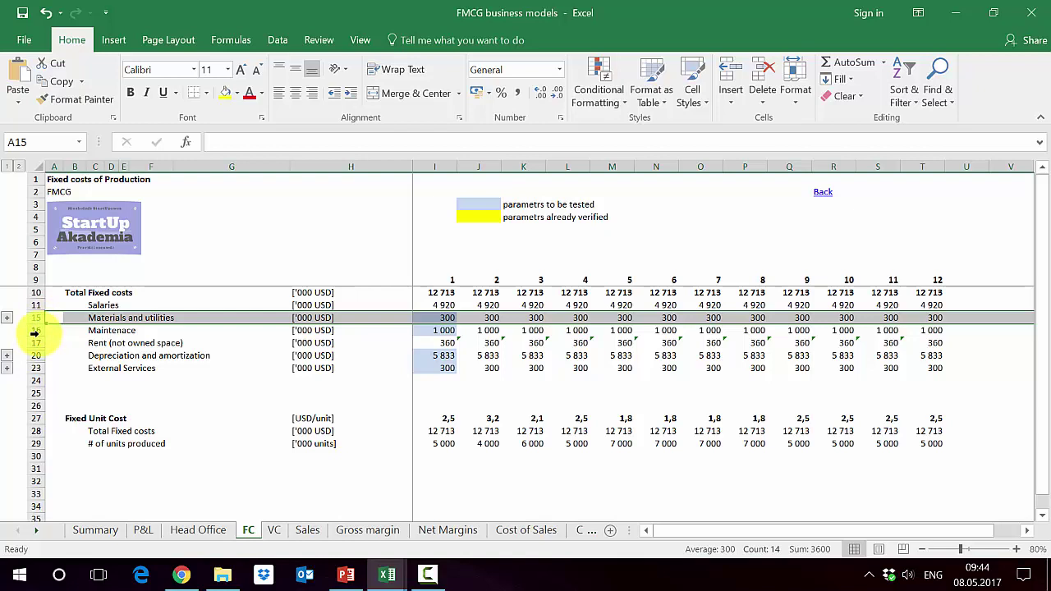
click(38, 331)
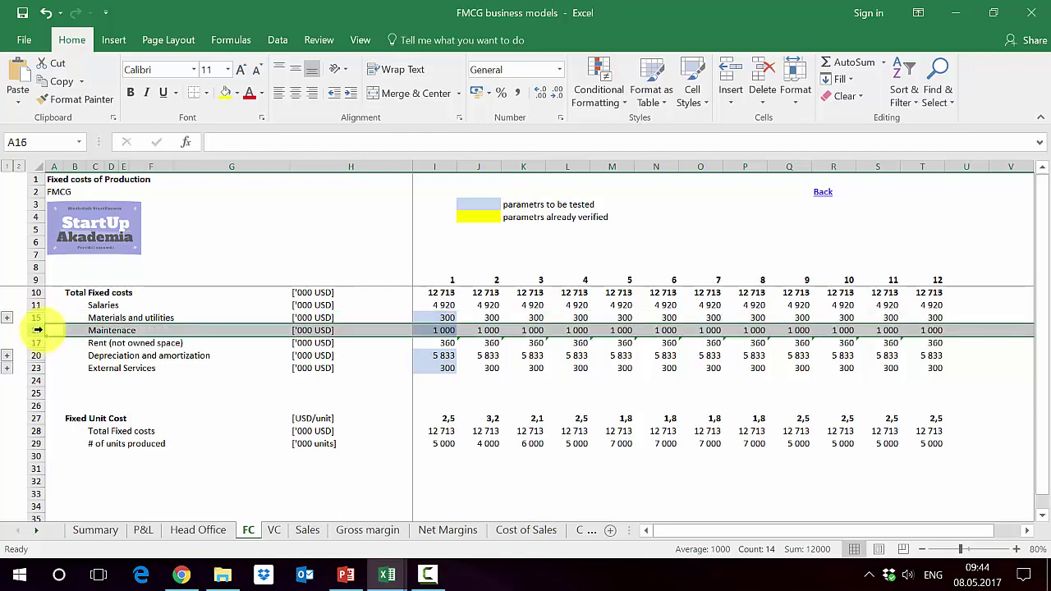
click(37, 342)
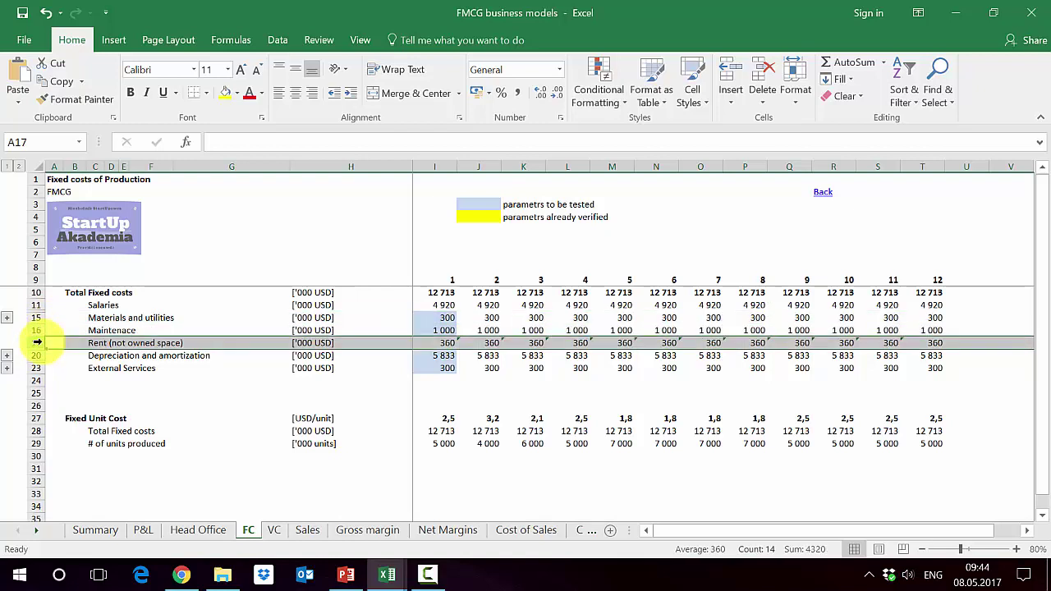
click(36, 355)
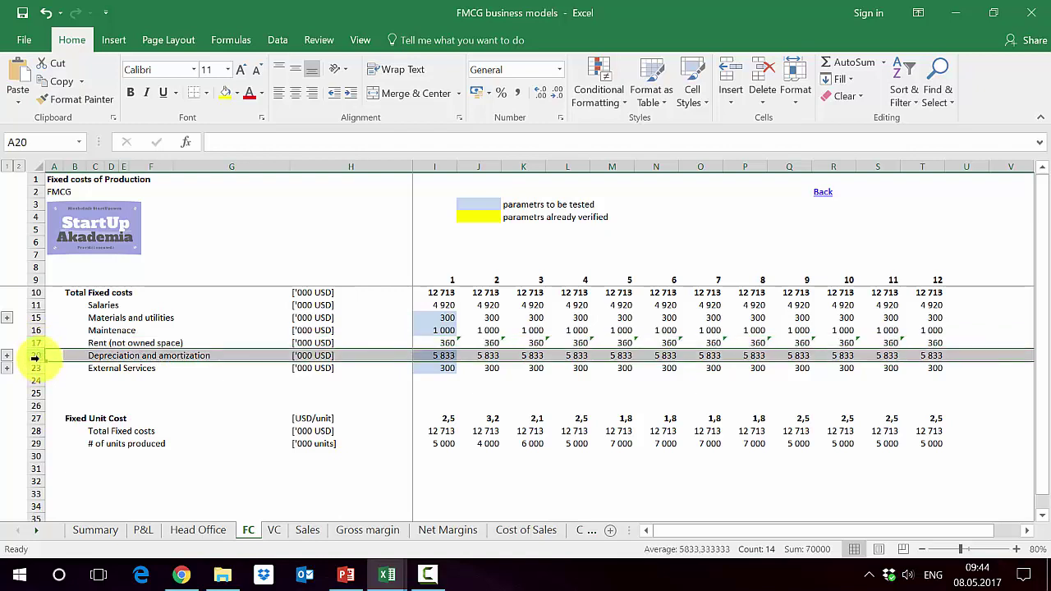
click(35, 367)
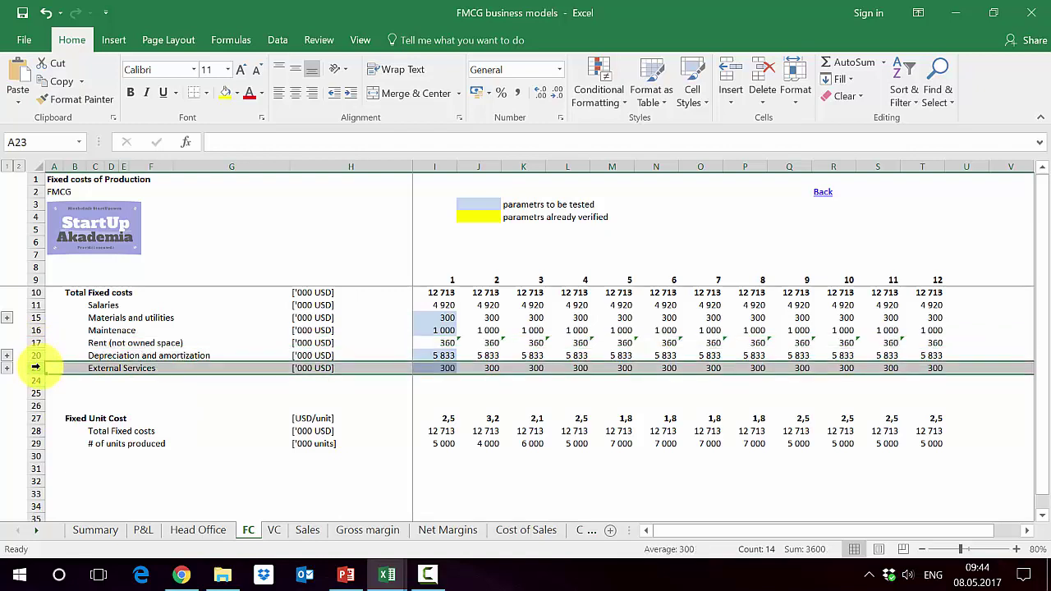
- Expand Salaries into FTE, average salary and social securities rows, and inspect I11's formula
click(7, 319)
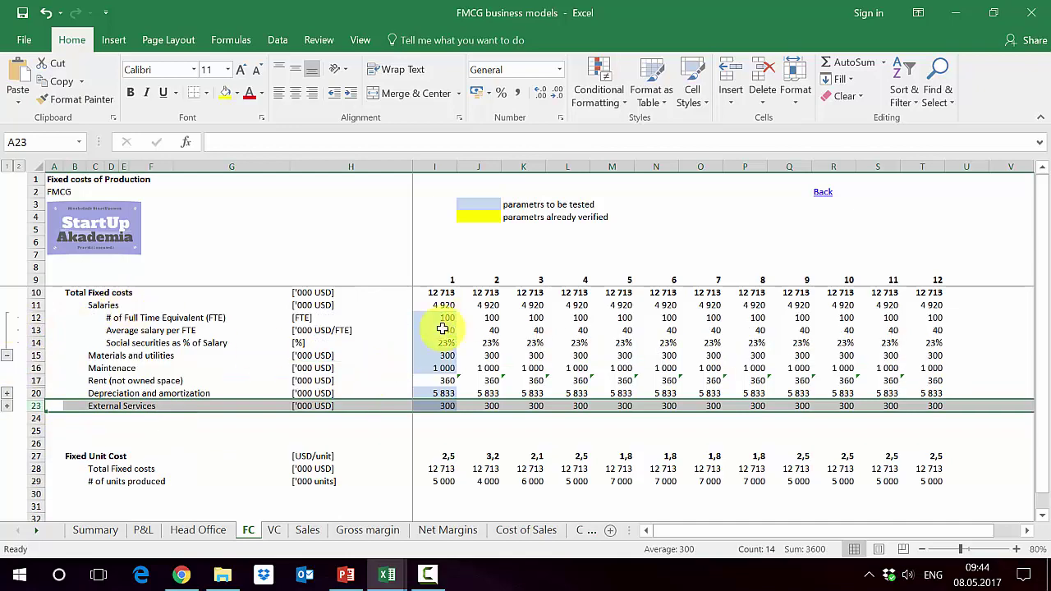
click(33, 318)
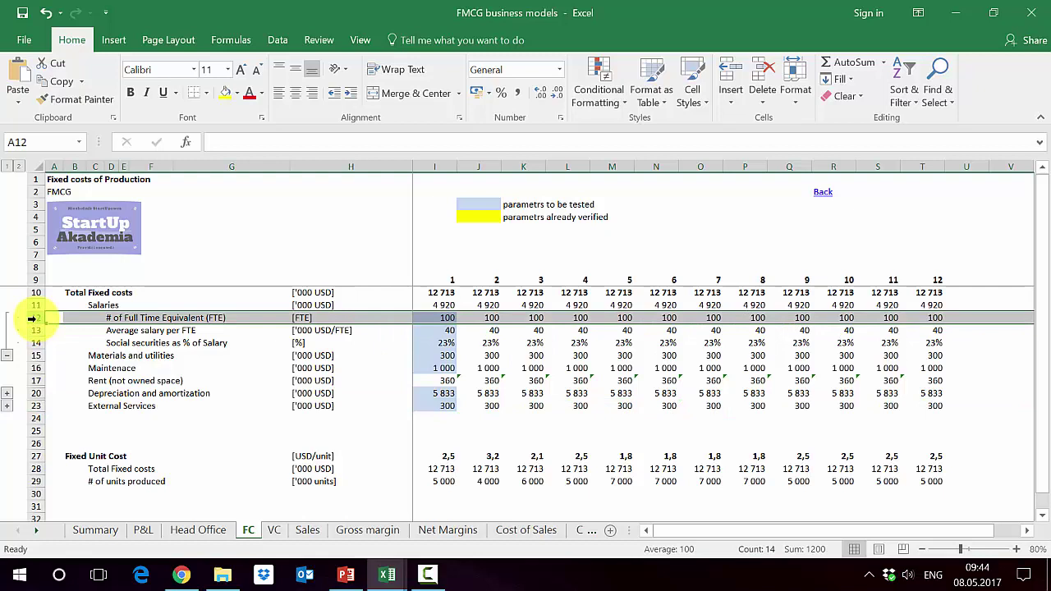
click(36, 330)
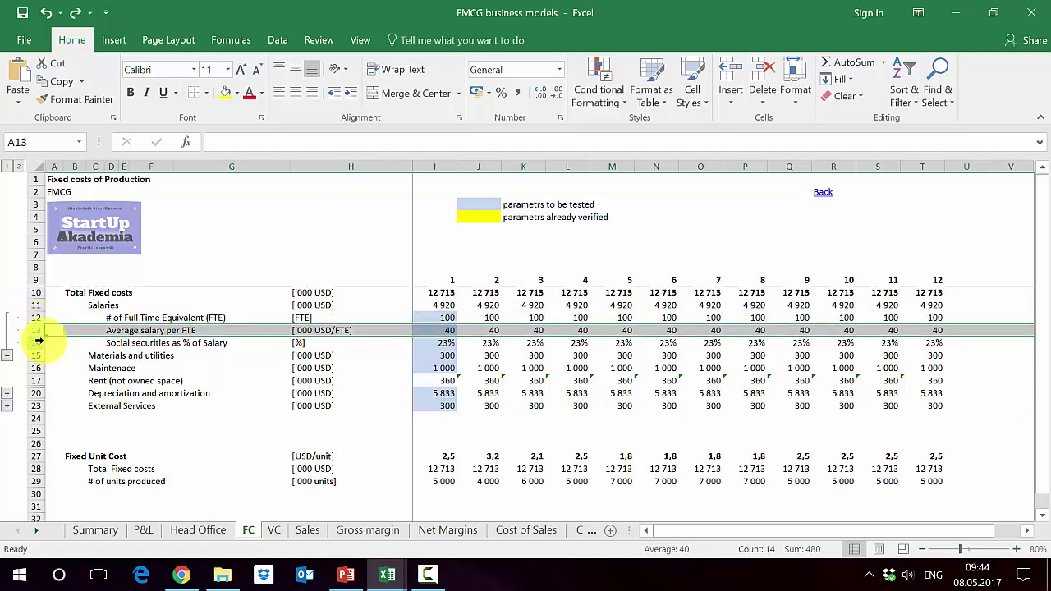
click(39, 342)
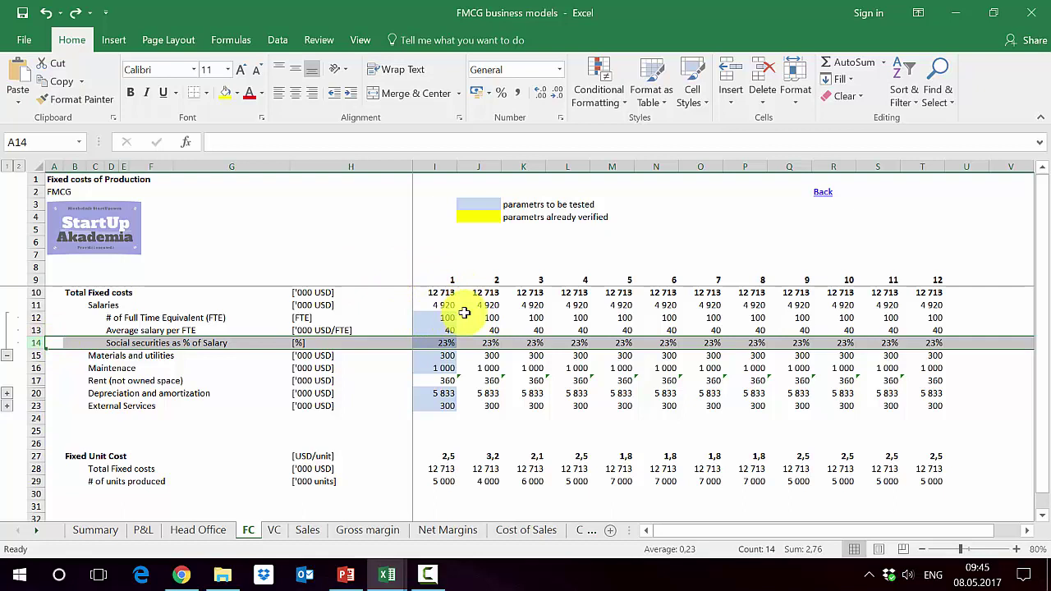
click(415, 306)
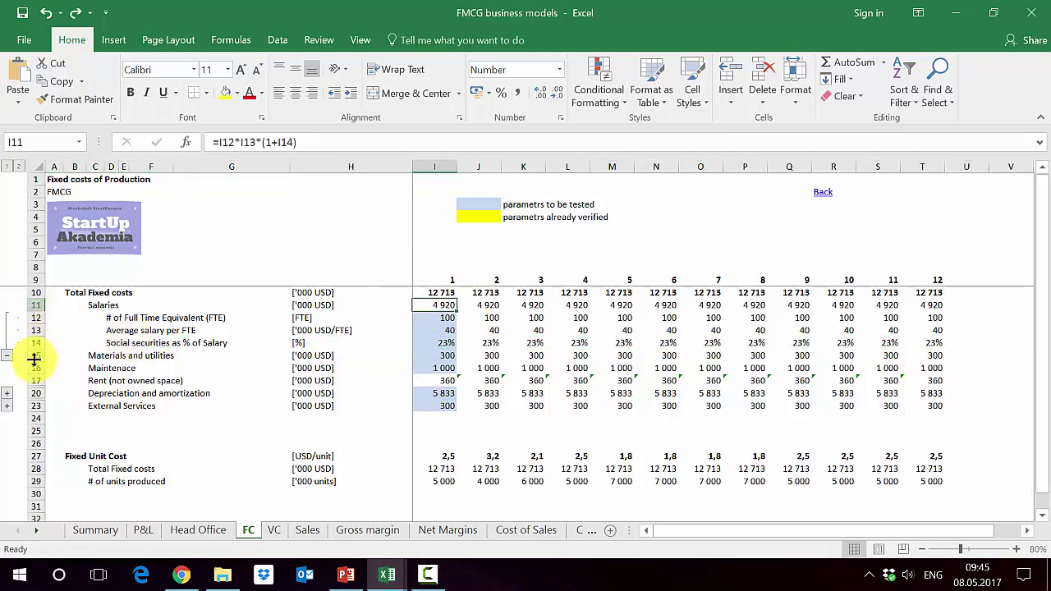
click(35, 400)
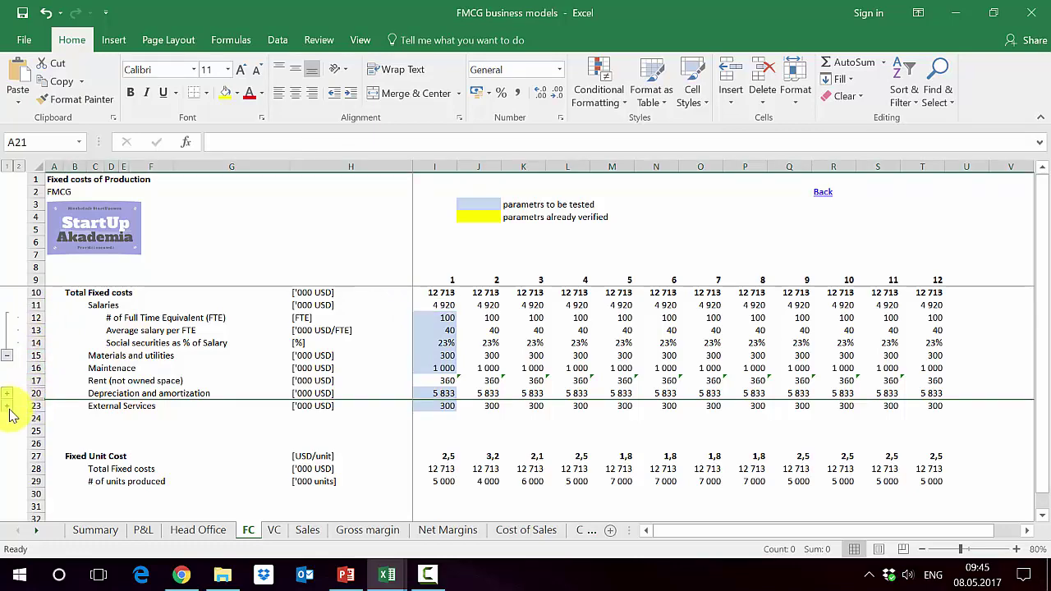
- Expand depreciation to show Total assets gross value and Average years of depreciation
click(8, 405)
click(122, 406)
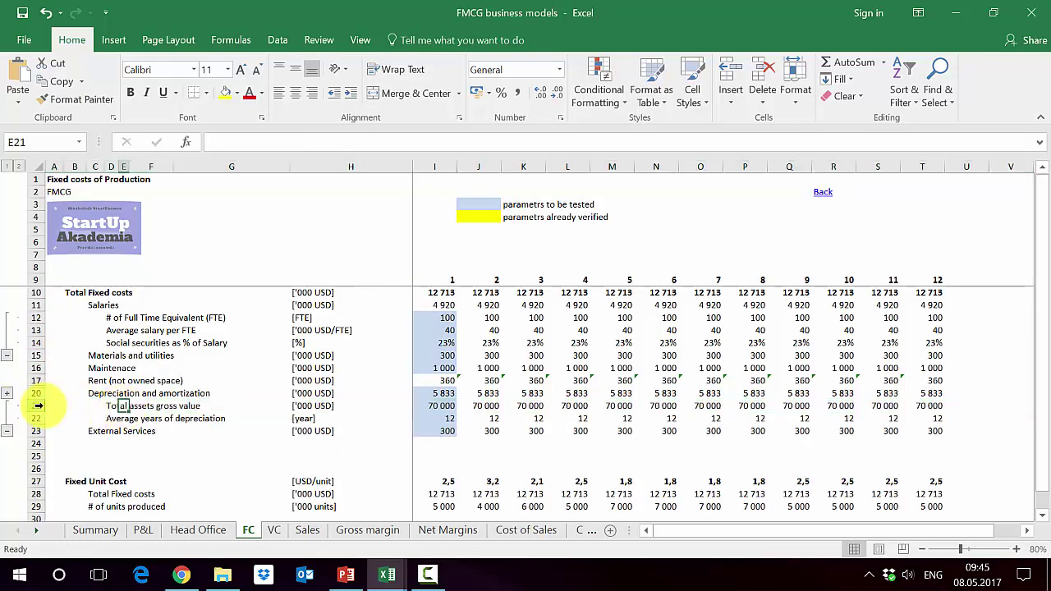
click(37, 405)
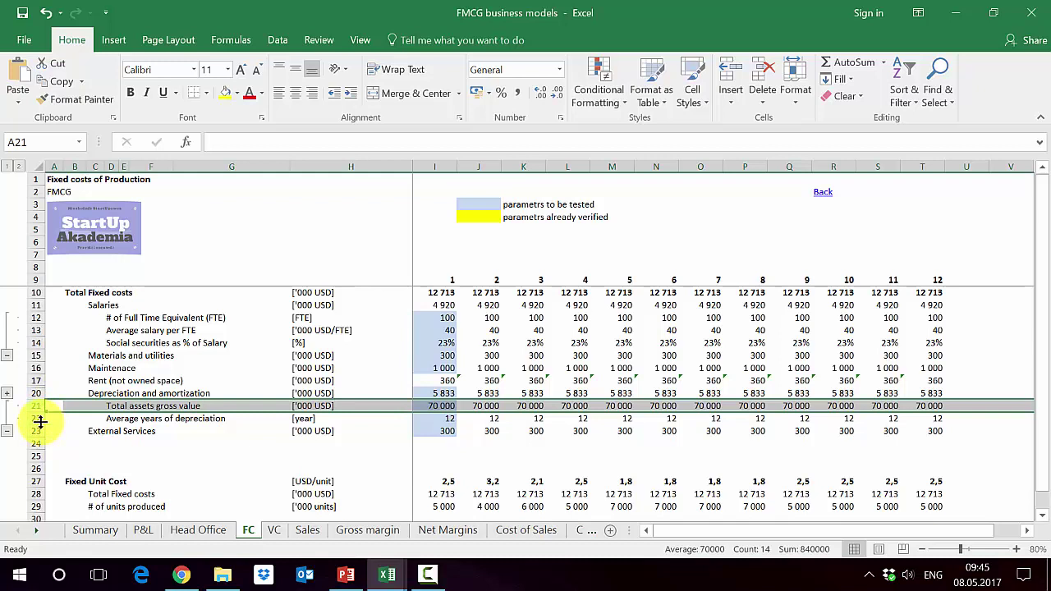
click(38, 419)
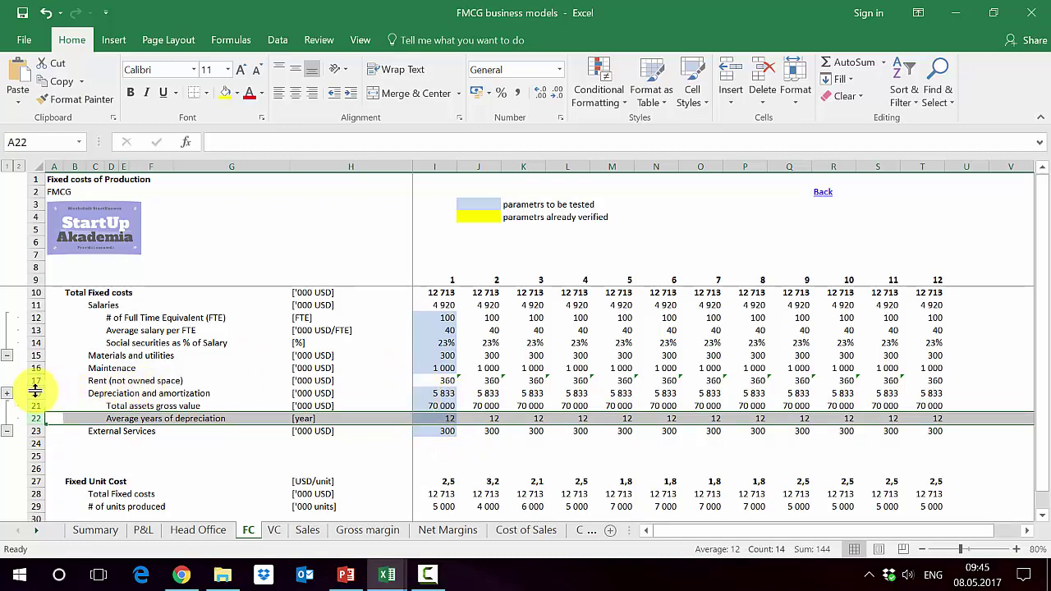
- Expand the rent detail rows, then collapse all groups to outline level 1
click(6, 394)
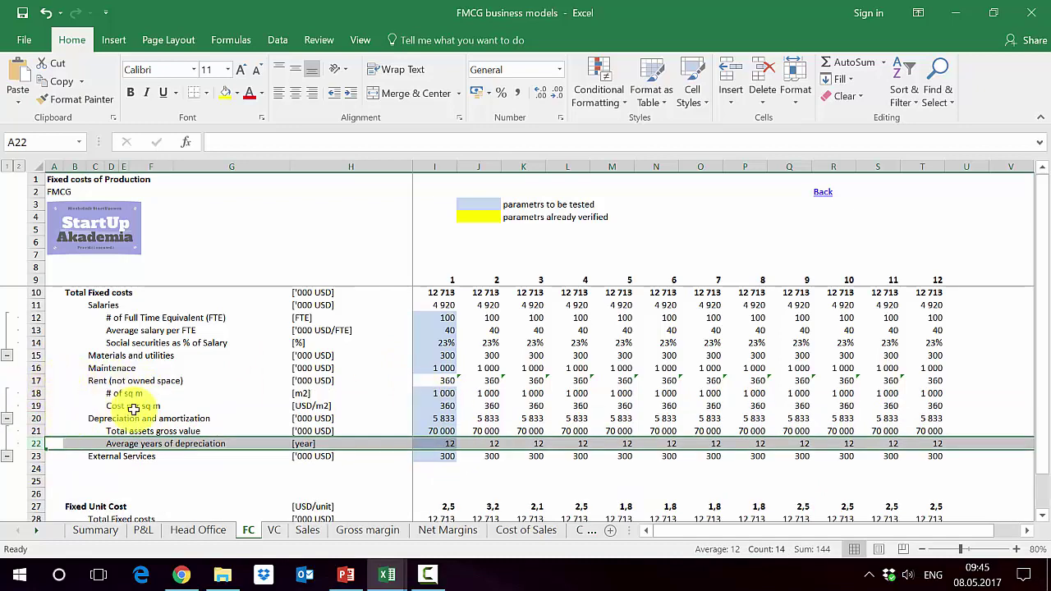
click(227, 394)
click(6, 166)
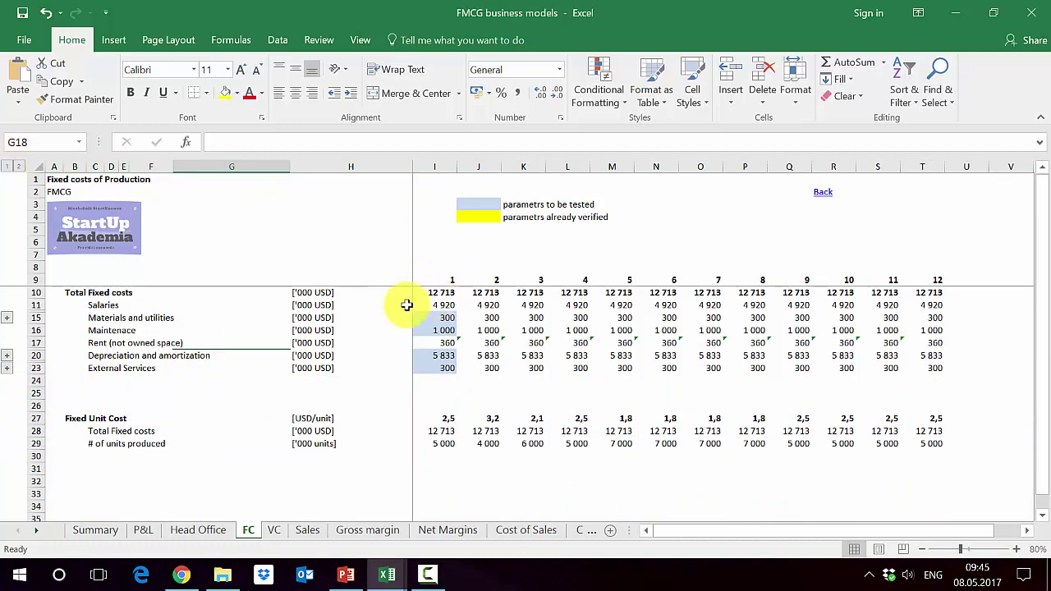
click(29, 293)
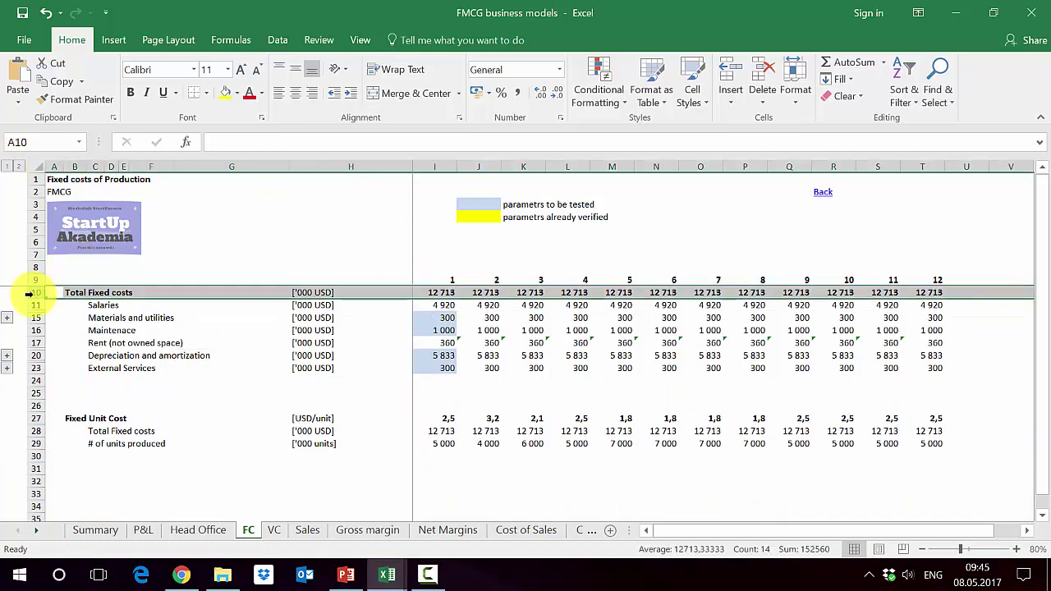
click(30, 418)
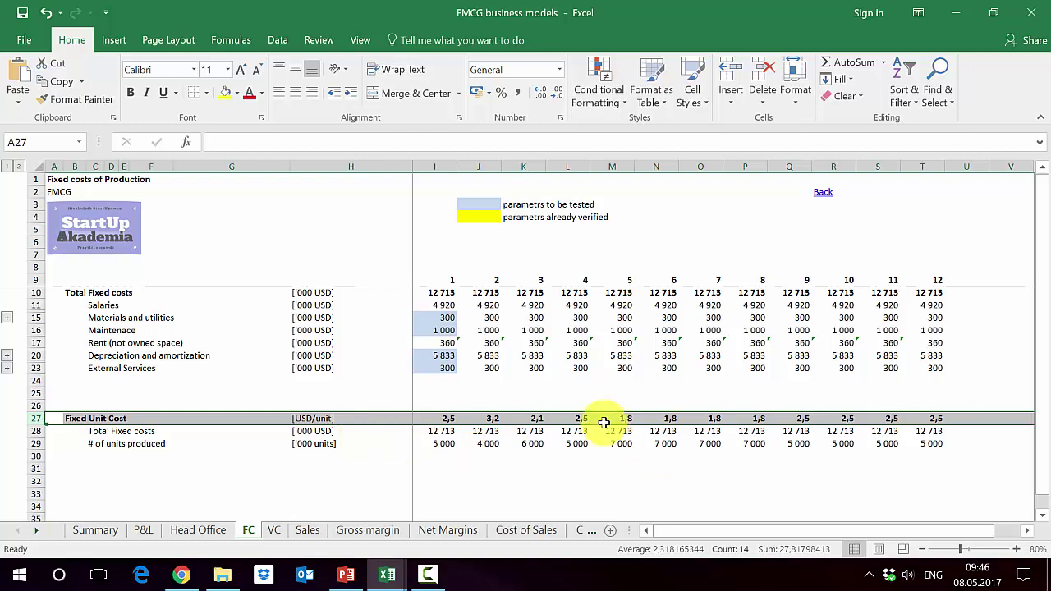
click(462, 392)
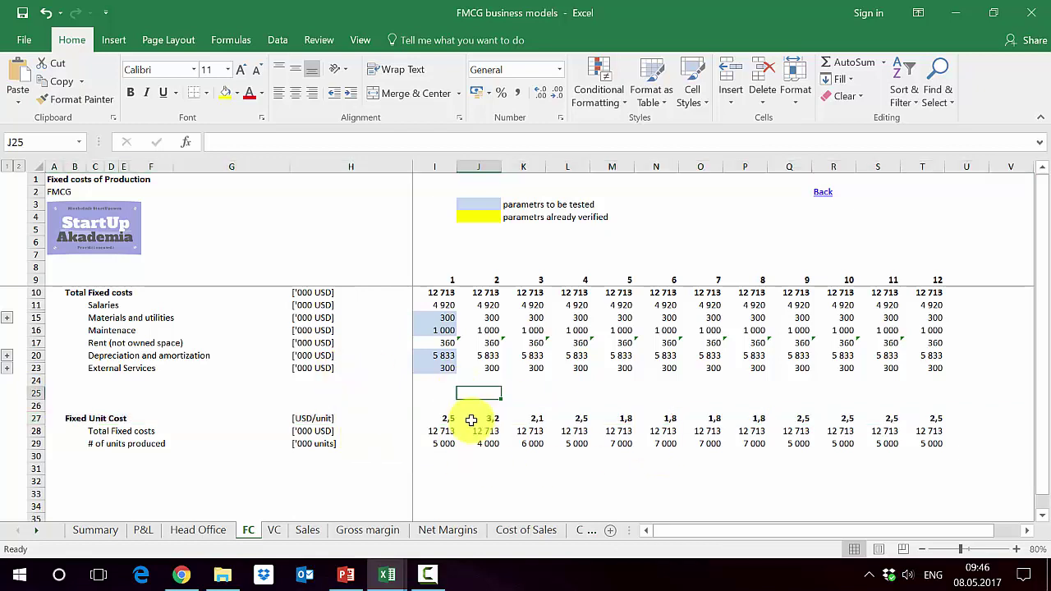
click(604, 420)
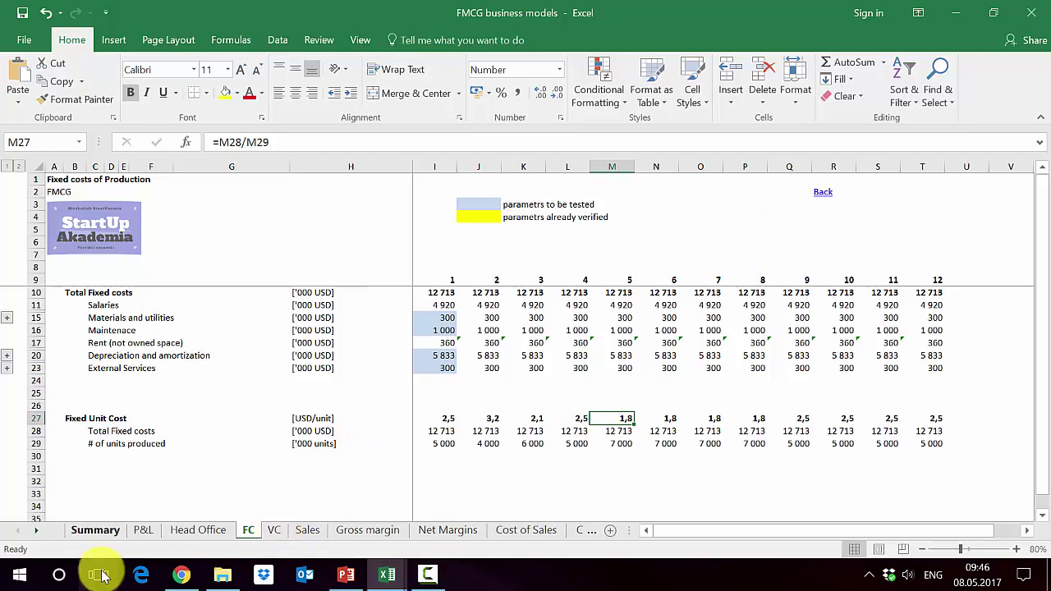
click(275, 531)
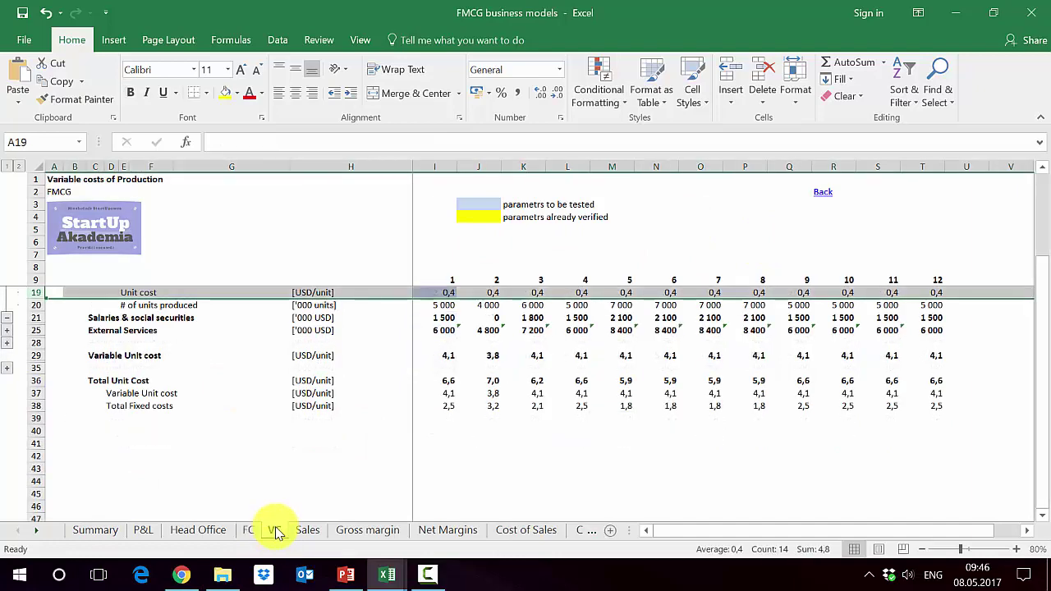
scroll(263, 452, down, 1)
scroll(263, 452, up, 4)
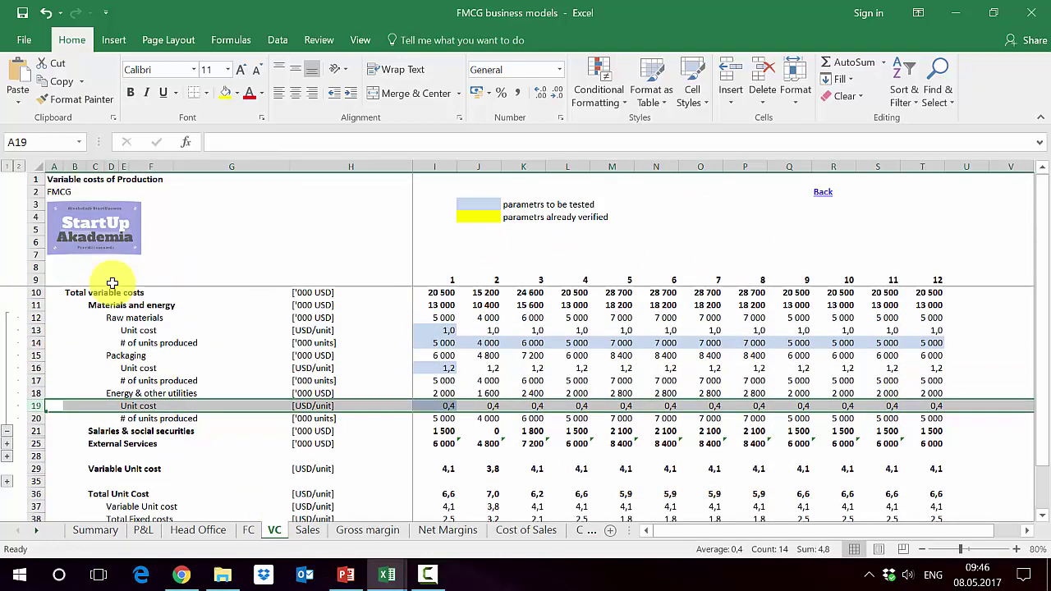
click(7, 166)
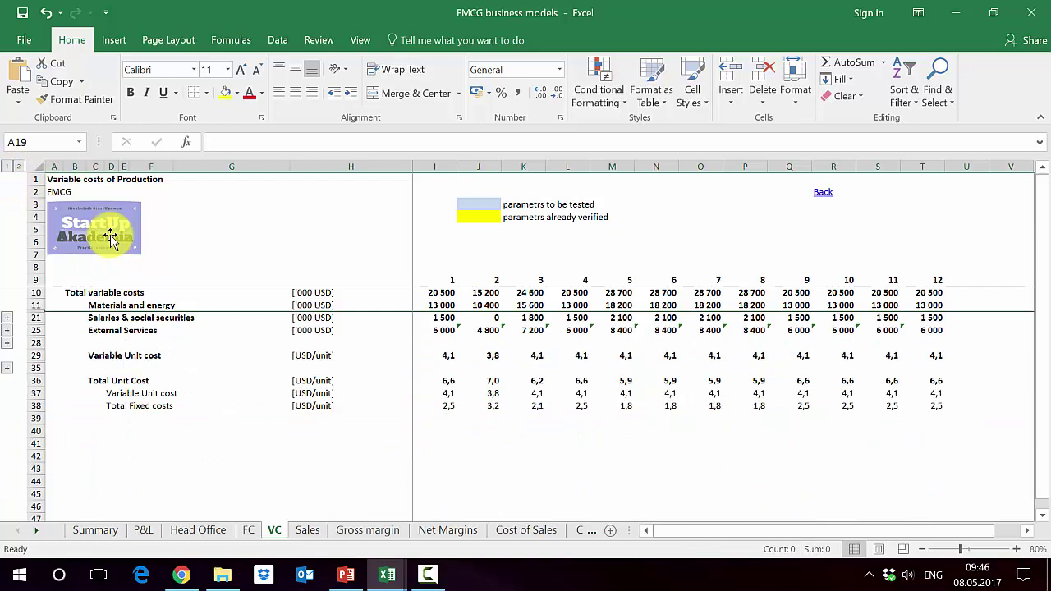
click(36, 304)
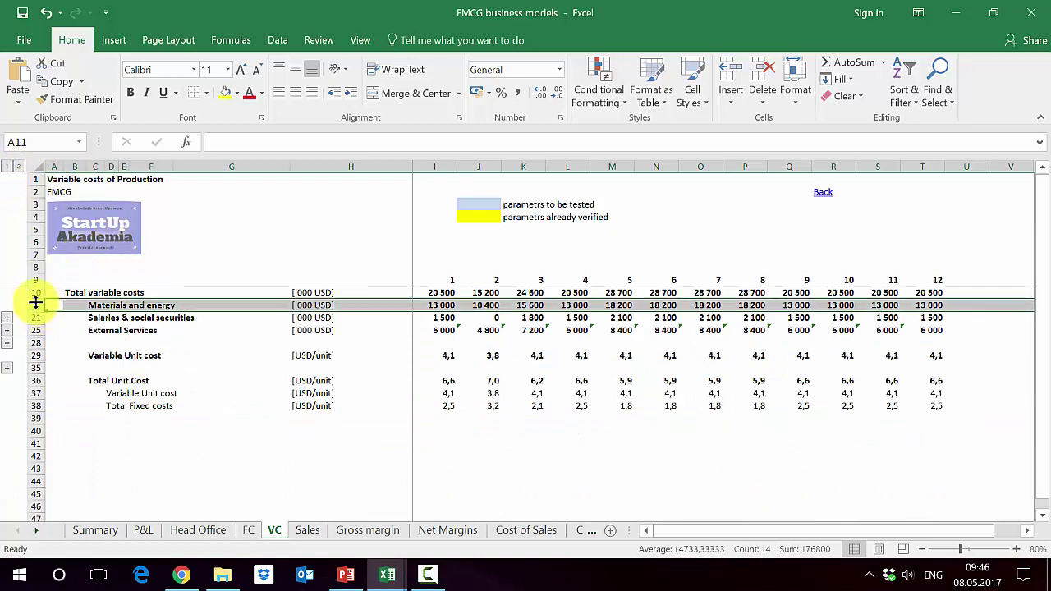
click(33, 318)
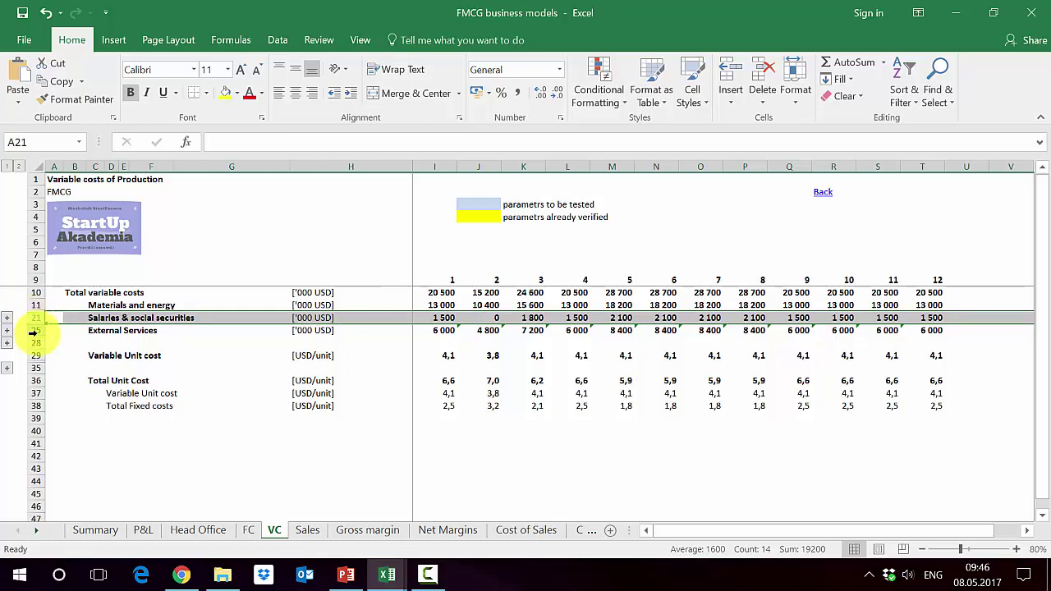
click(33, 331)
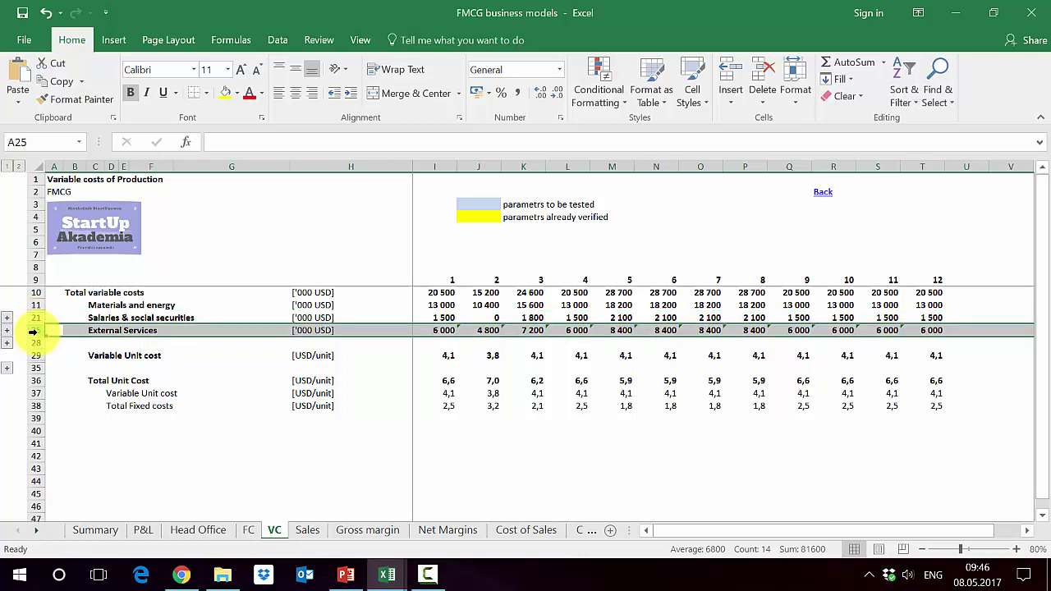
click(35, 355)
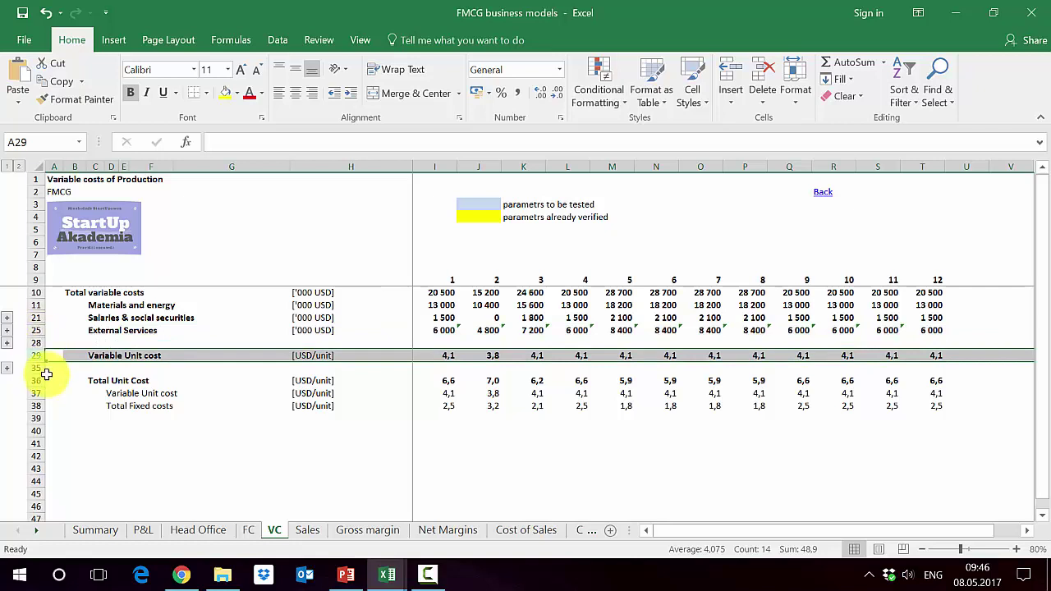
click(34, 381)
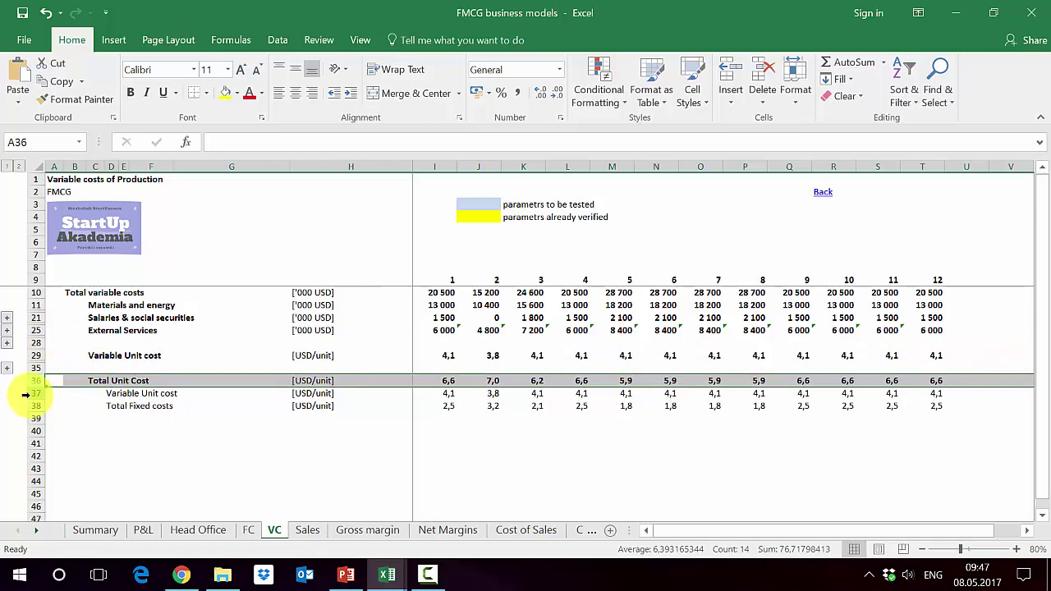
- Expand Materials and energy into Raw materials, Packaging and Energy & other utilities rows
click(8, 318)
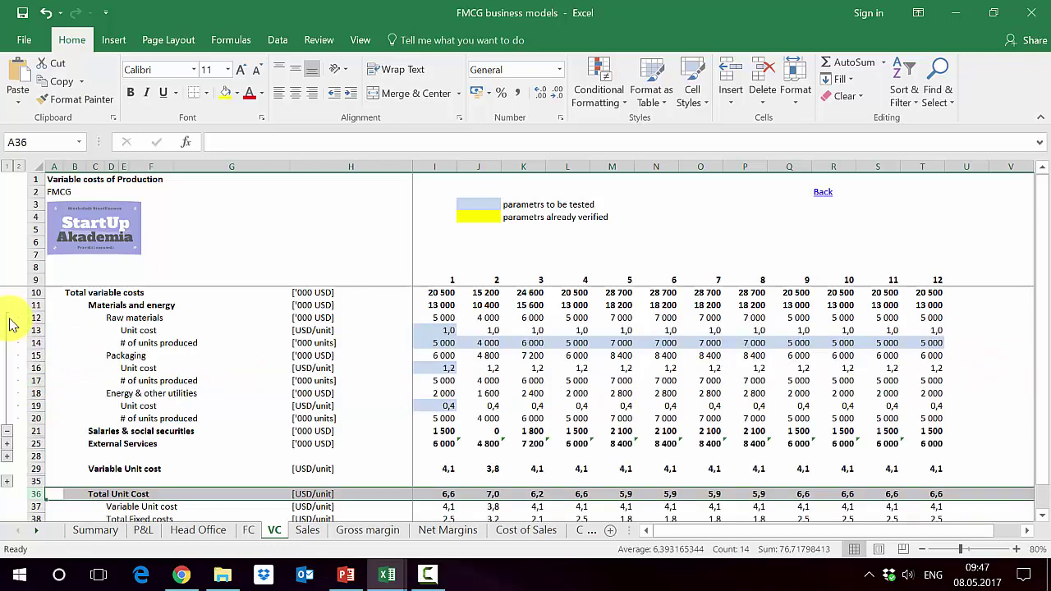
click(34, 318)
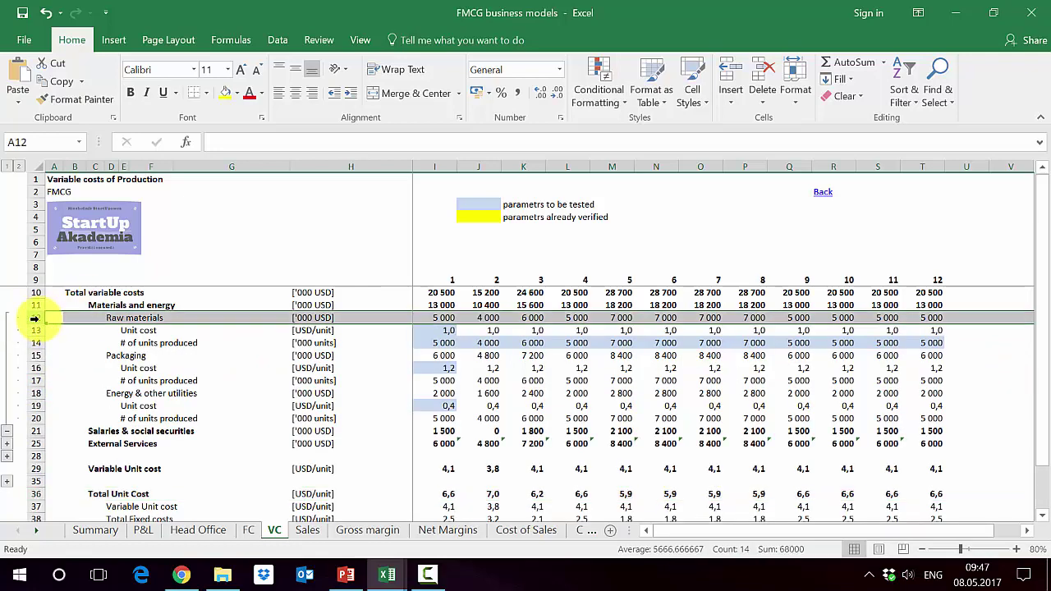
click(34, 355)
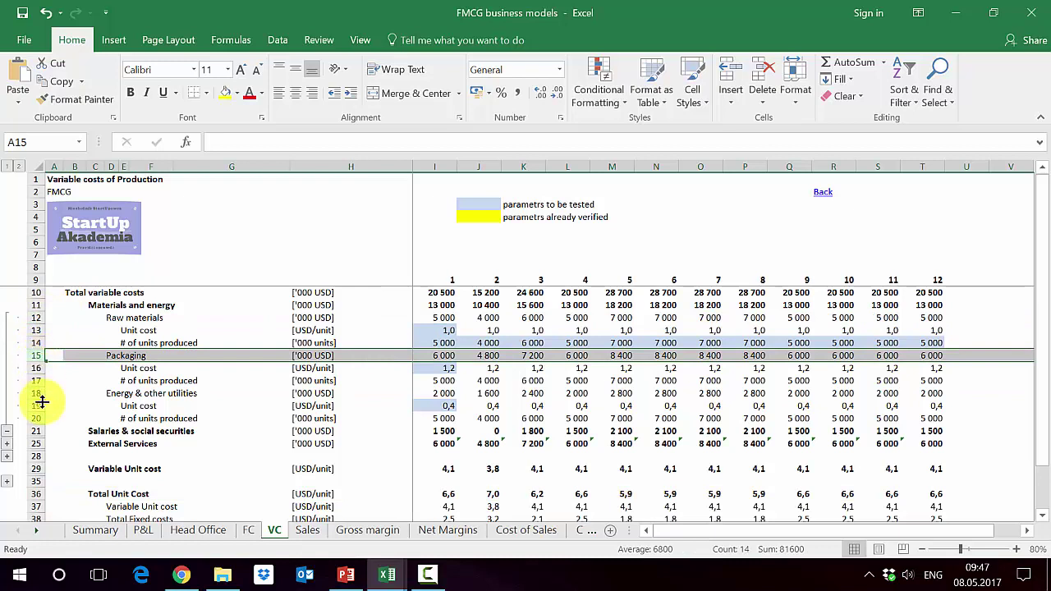
click(34, 393)
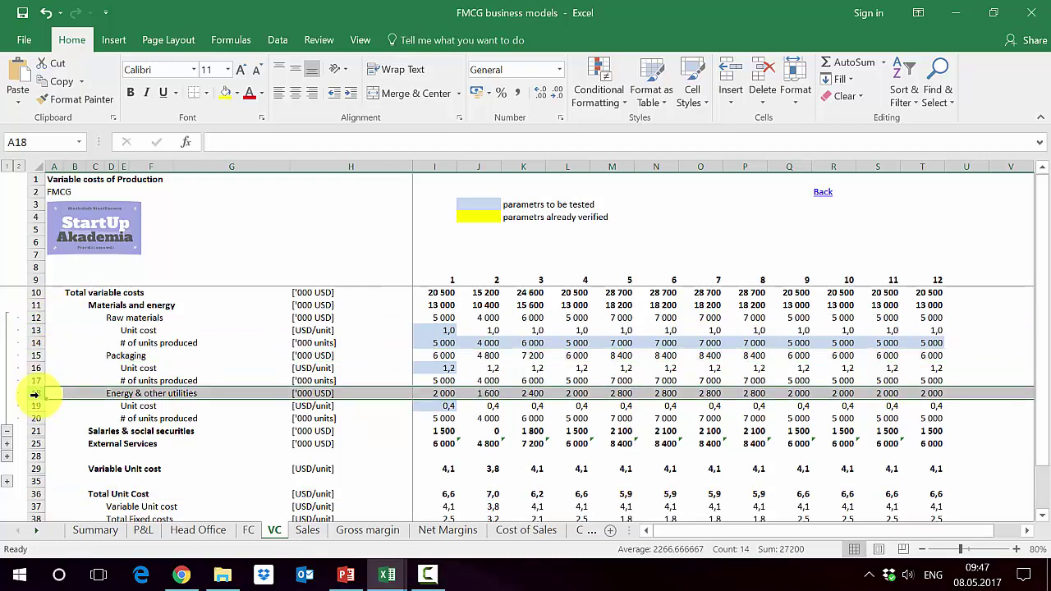
click(32, 330)
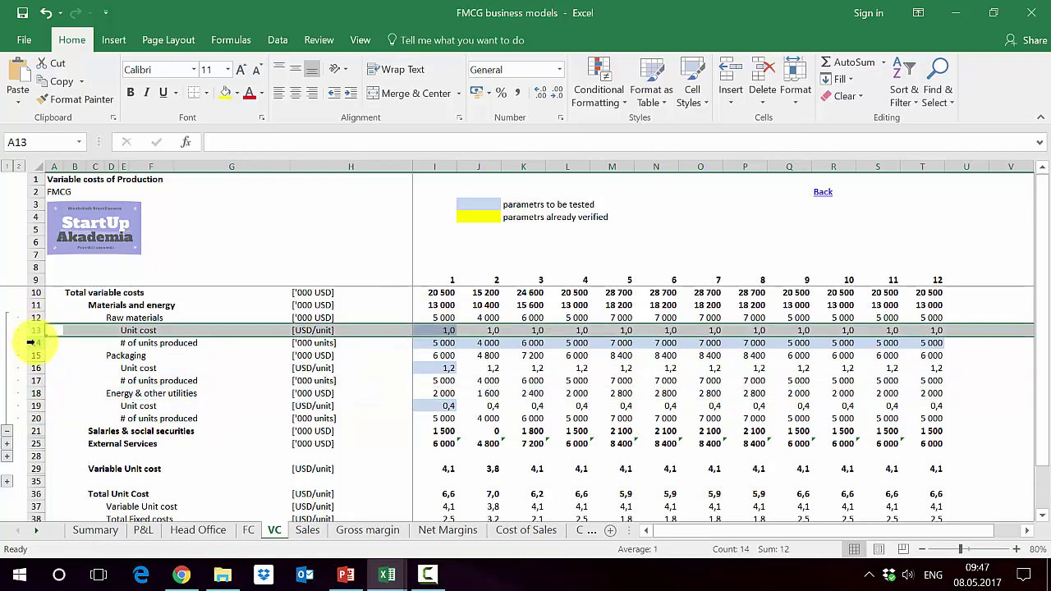
click(30, 342)
- View the formulas in I12 and I11 without changing them
double_click(442, 319)
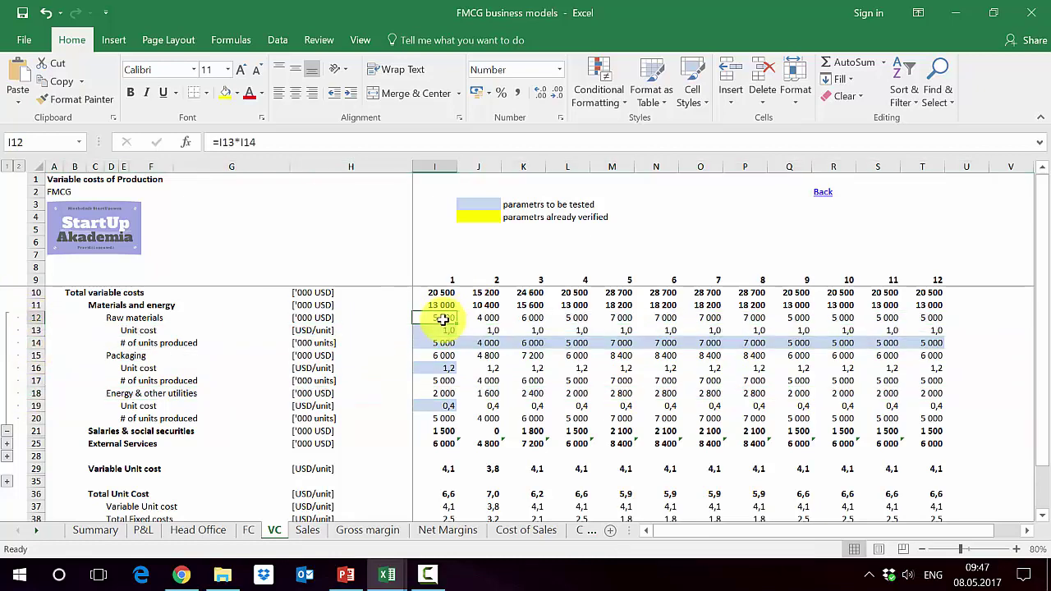
key(Escape)
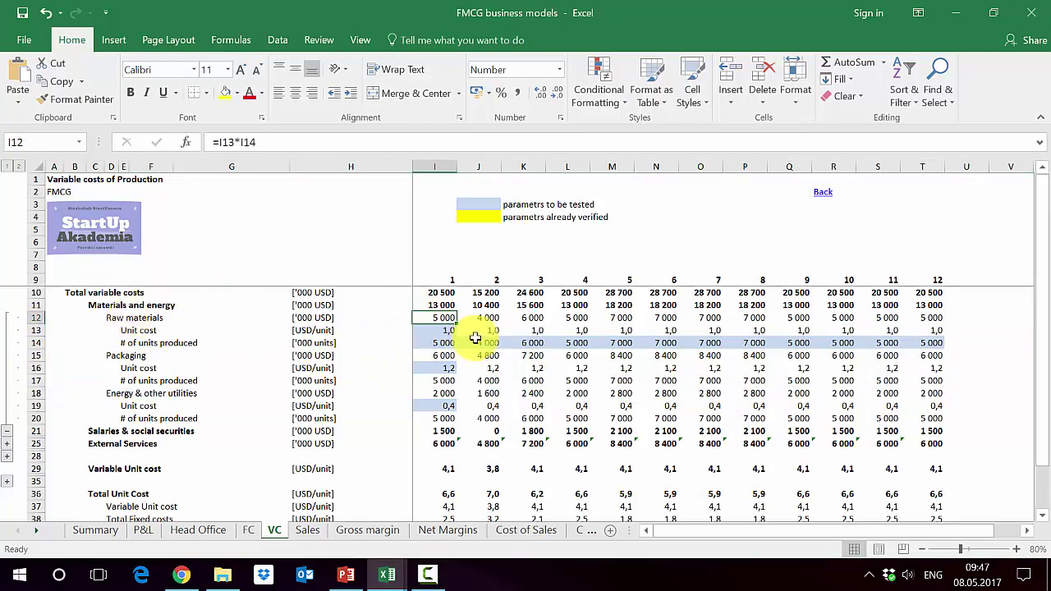
double_click(435, 307)
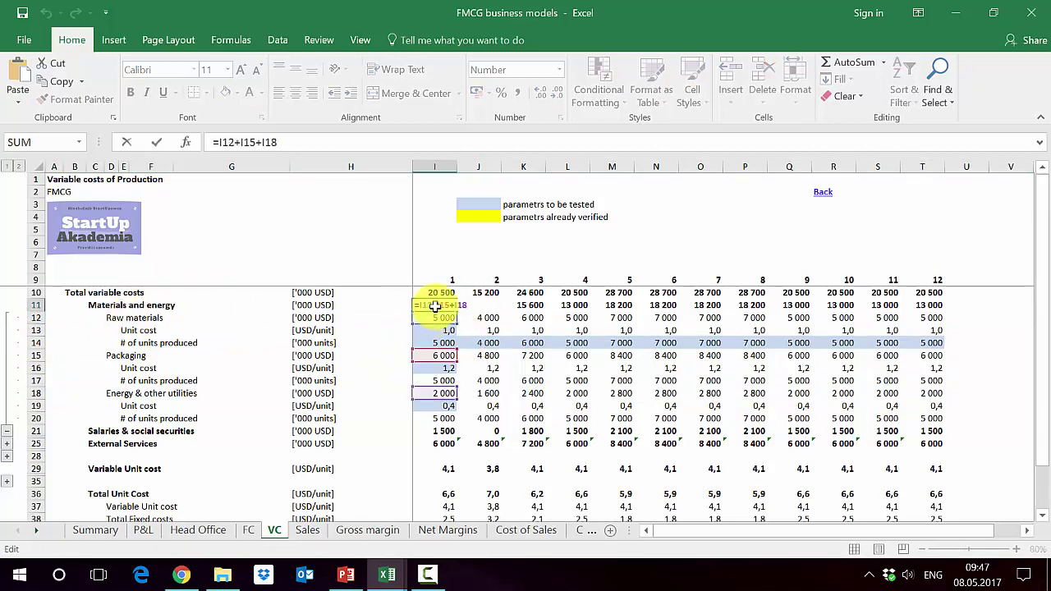
key(Escape)
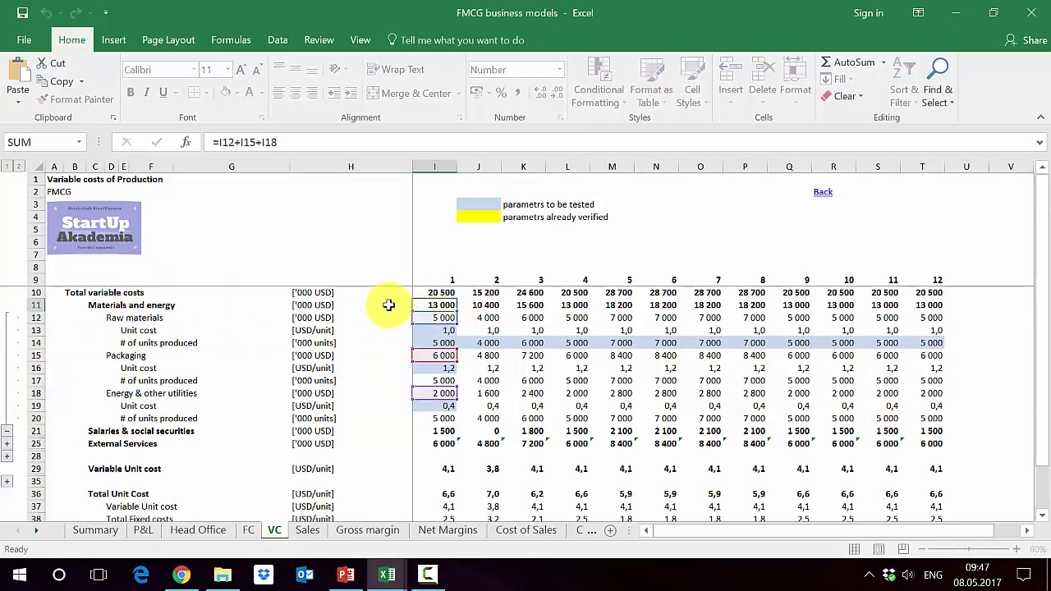
click(7, 444)
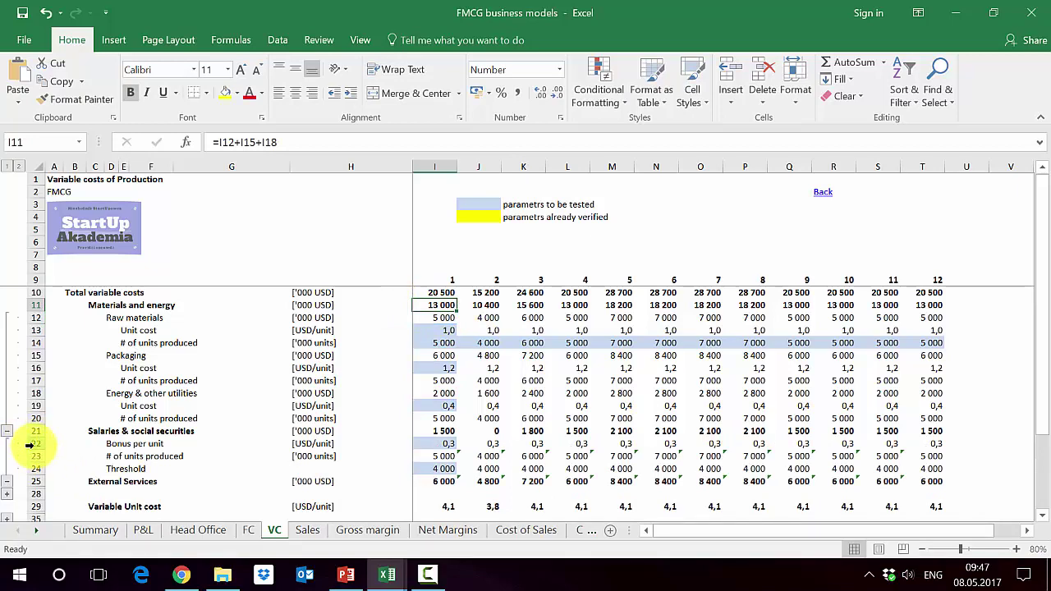
click(28, 444)
click(35, 456)
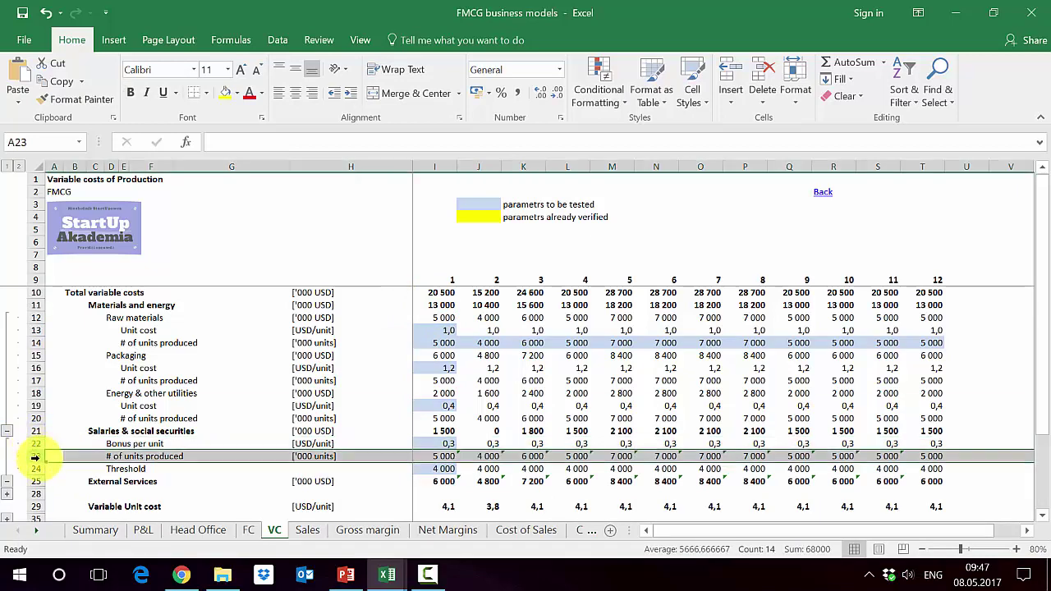
click(35, 469)
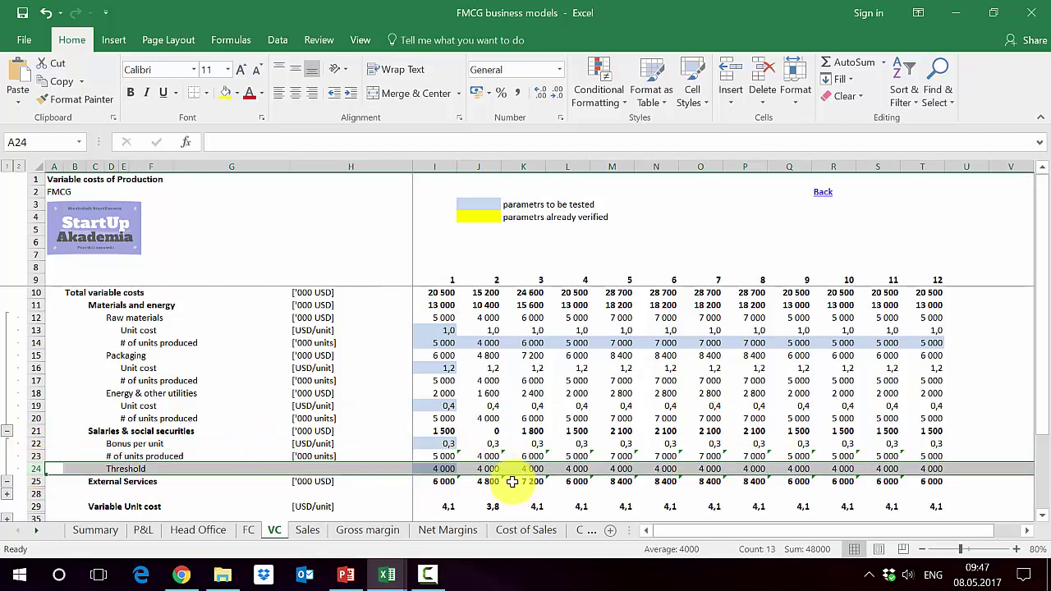
click(471, 433)
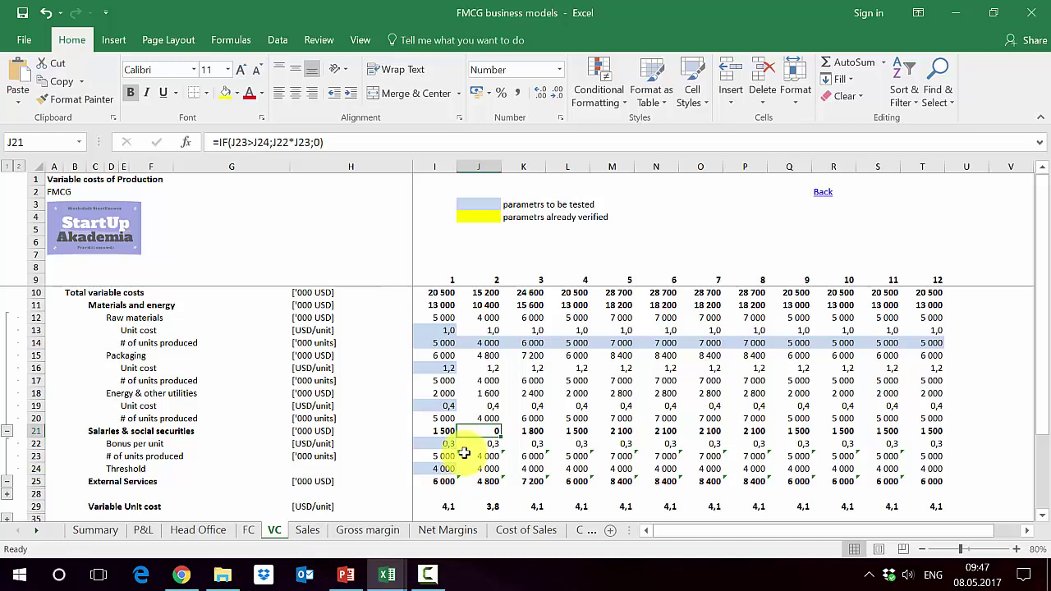
click(6, 482)
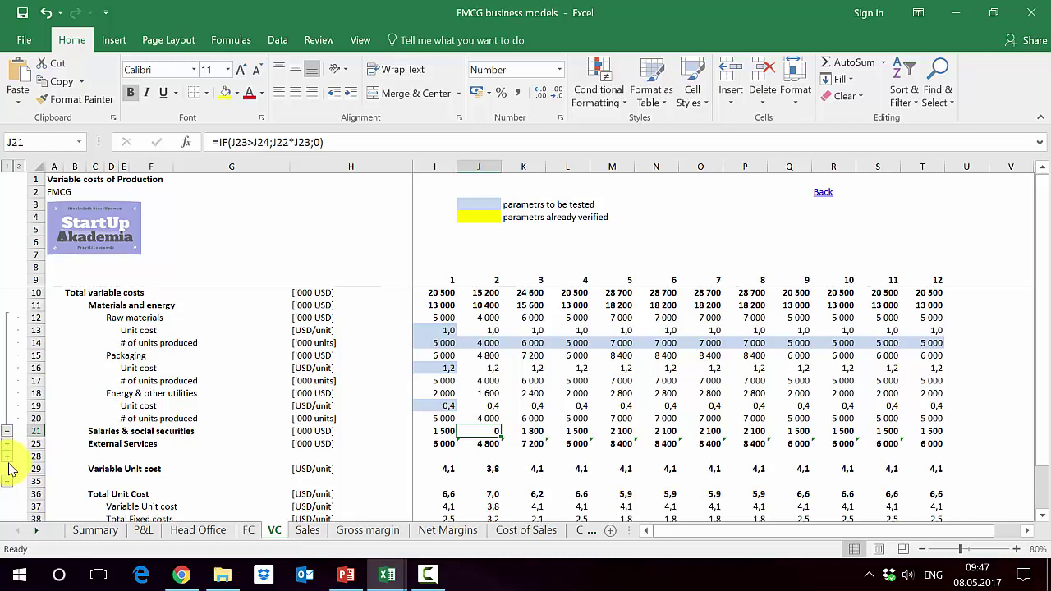
- Expand External Services into its Unit cost 1,2 USD/unit and units produced rows
click(7, 456)
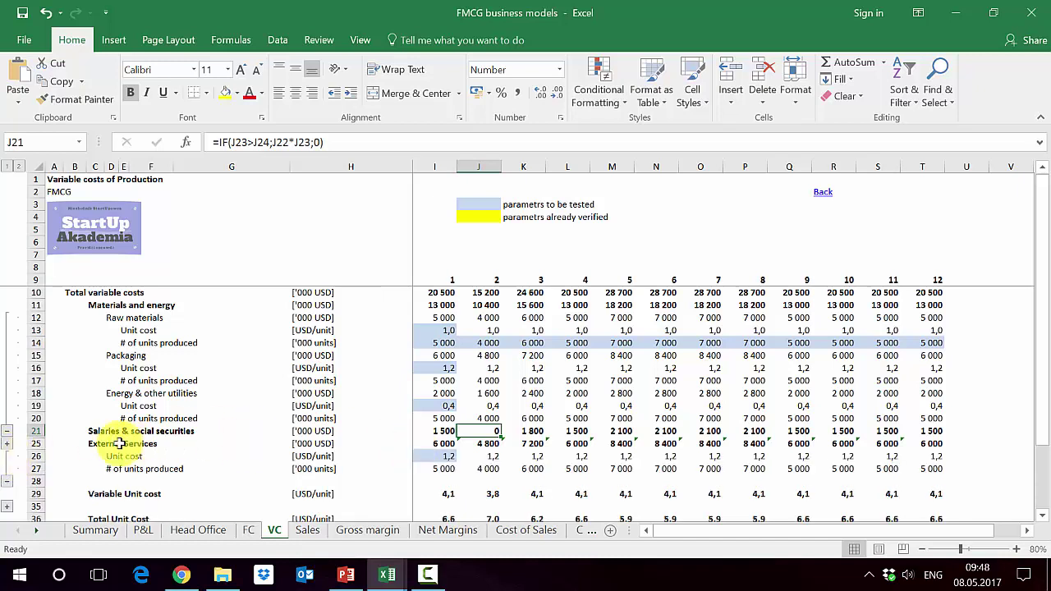
click(35, 458)
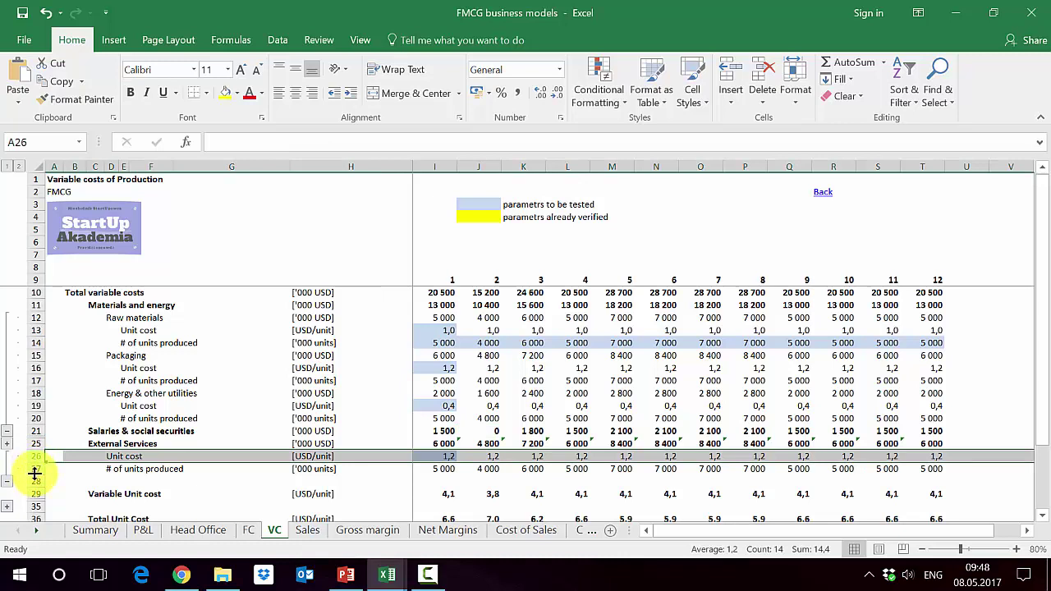
click(30, 470)
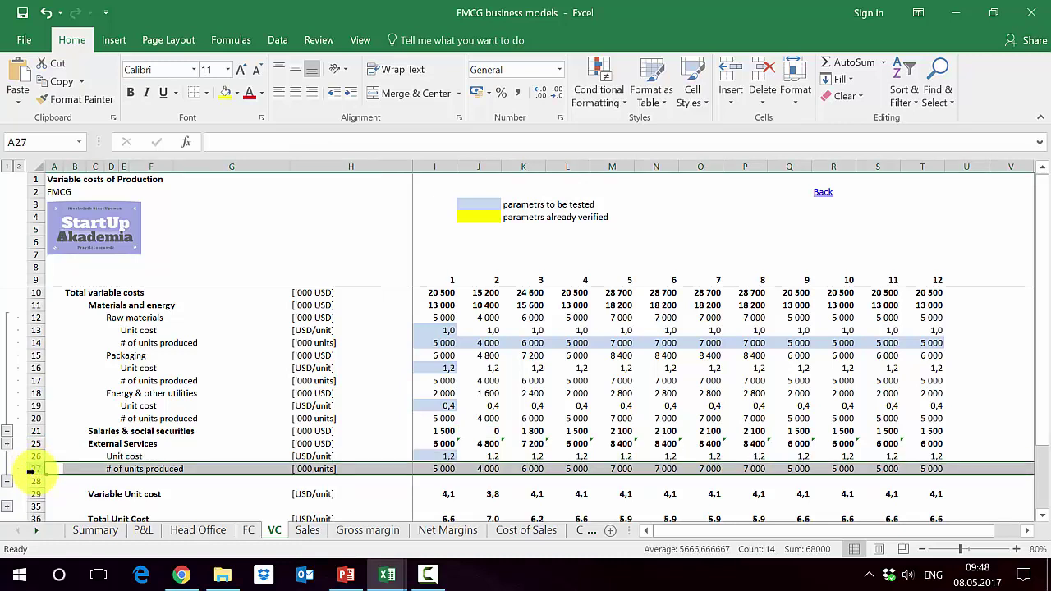
scroll(30, 470, down, 2)
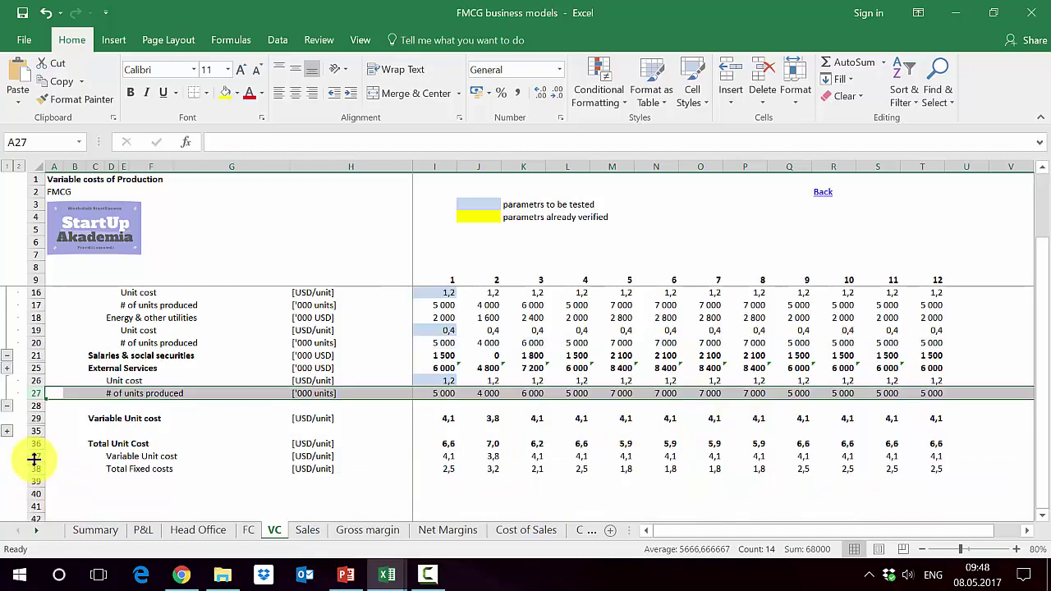
- Collapse cost details, expand Variable Unit cost 4,1 into components, and select Total Unit Cost
click(7, 166)
click(7, 343)
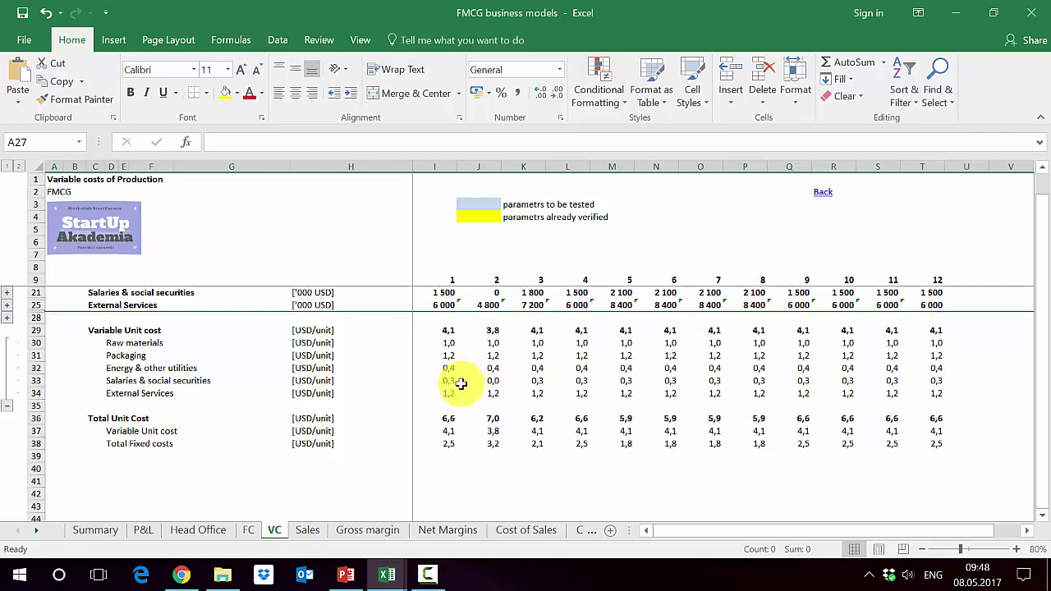
click(31, 418)
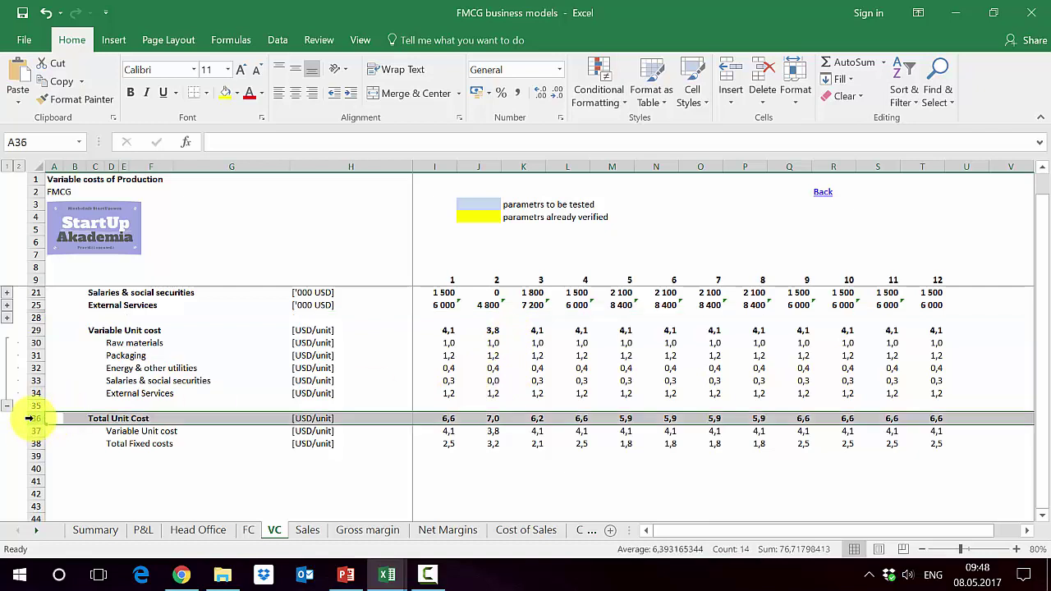